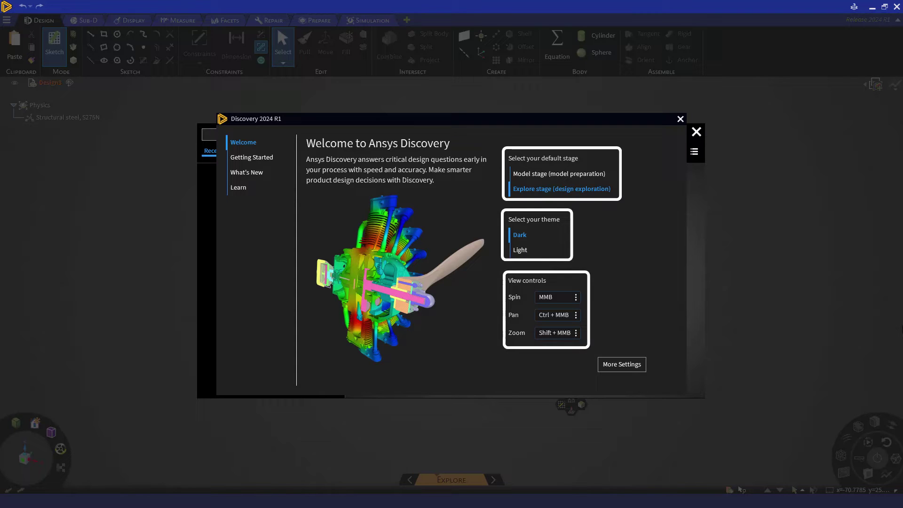
Check the program settings, then return to the welcome window's Getting Started guide
left_click(622, 365)
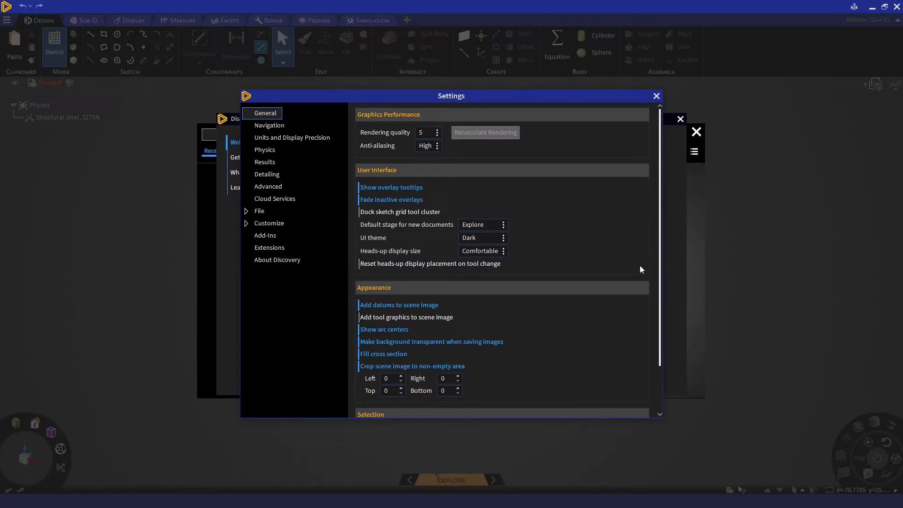
left_click(656, 96)
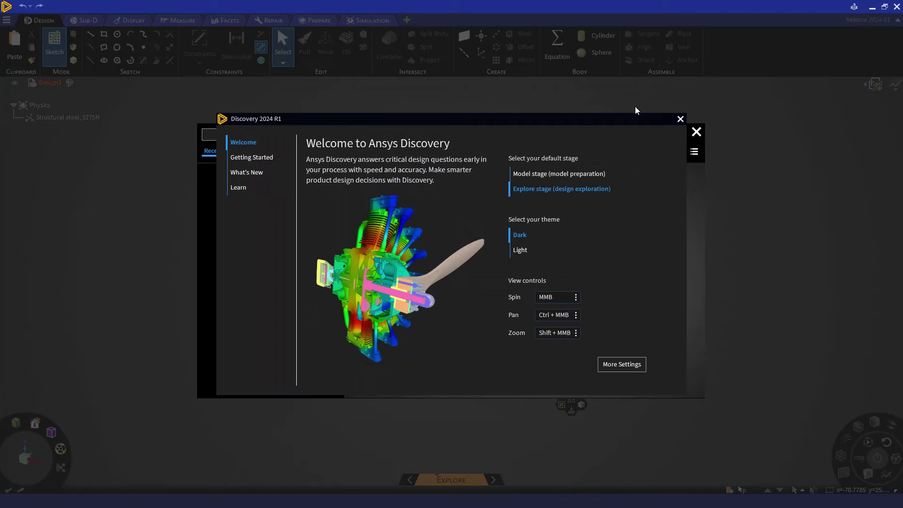
left_click(273, 158)
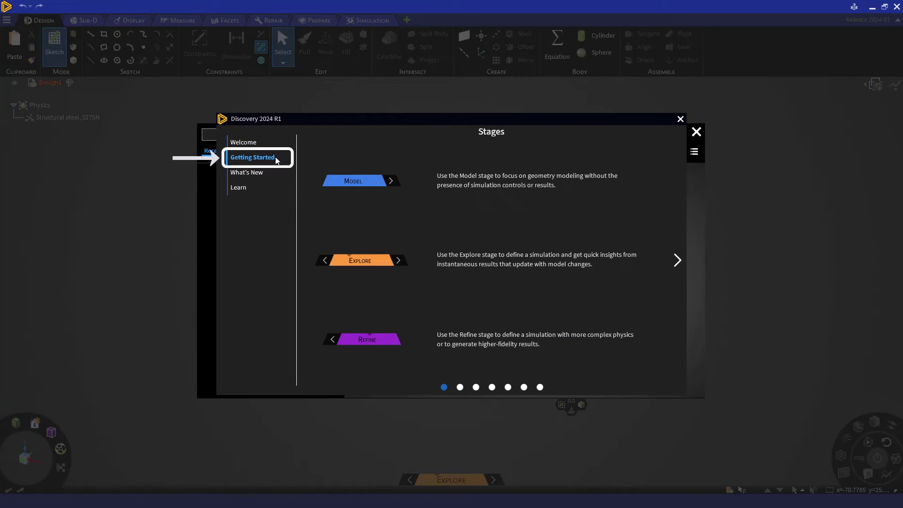
Page through the guide to the Selection page, then view the 2024 R1 What's New notes
left_click(676, 263)
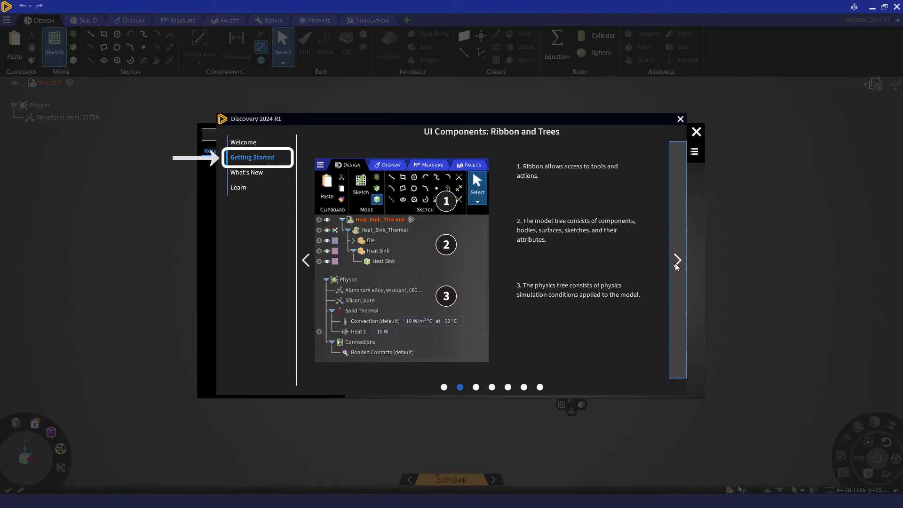
left_click(675, 263)
left_click(675, 263)
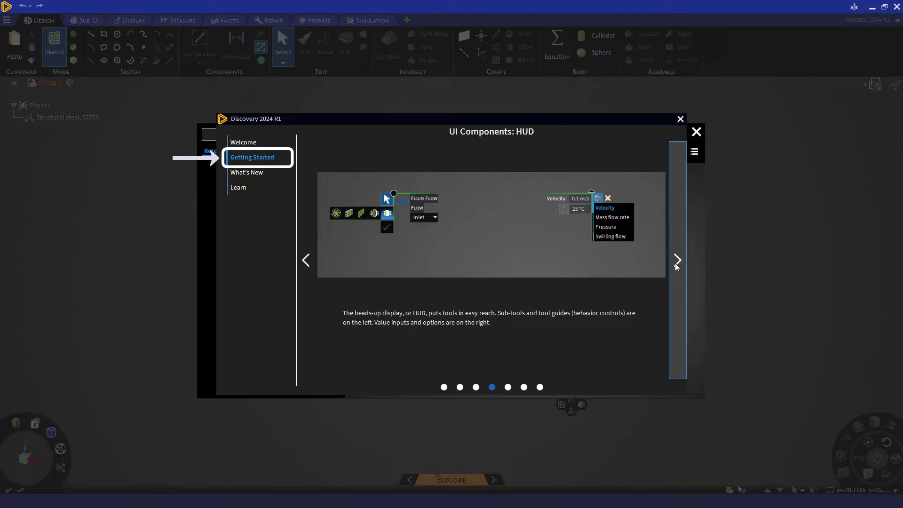
left_click(676, 263)
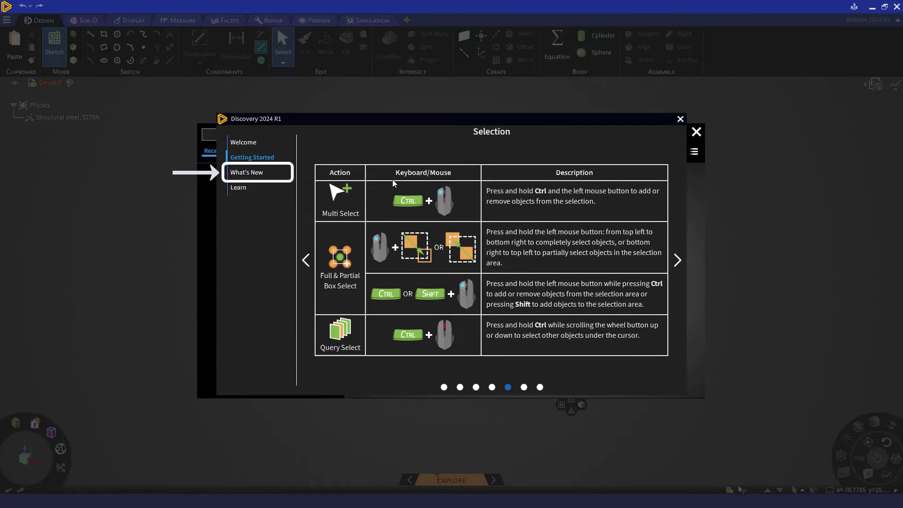
left_click(284, 172)
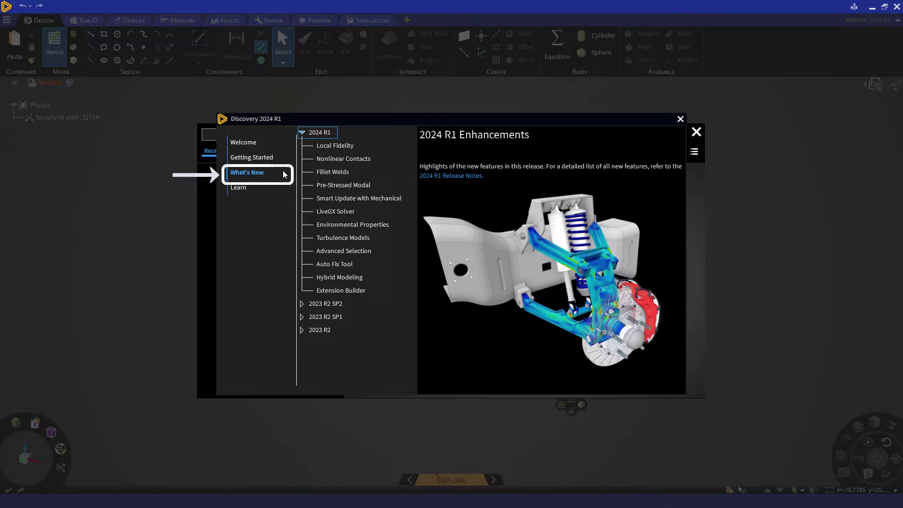
Show the Learn page with Discovery Space, Online Courses, Online Help and Learning Hub links
left_click(280, 188)
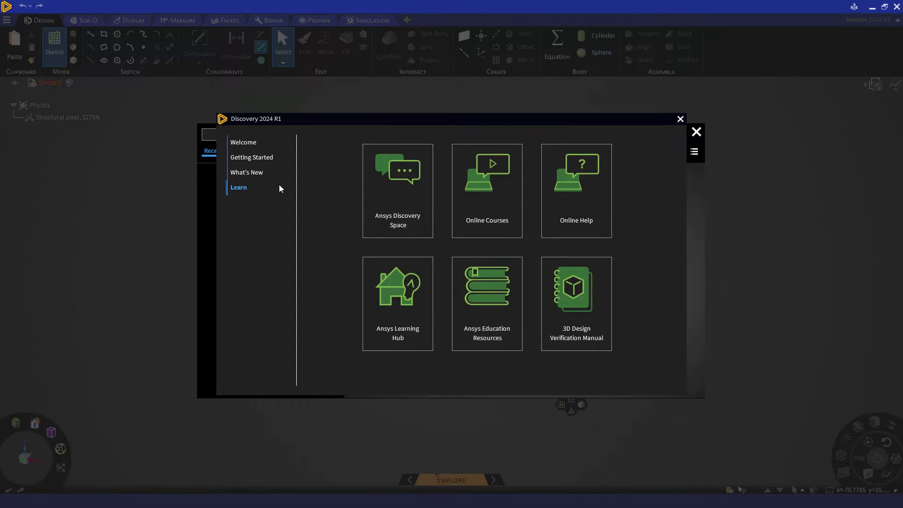
Close the help window and list the Samples' Interactive Tours, including Discovery's User Interface
left_click(680, 120)
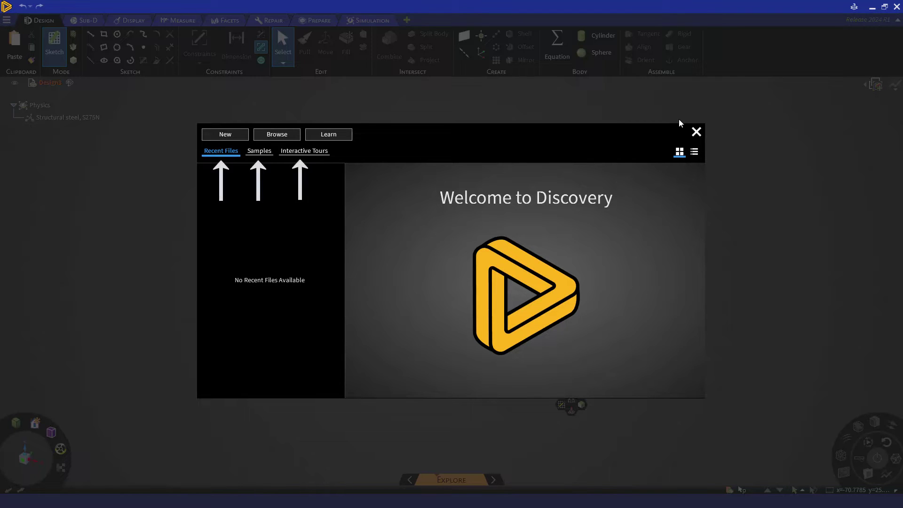
left_click(265, 150)
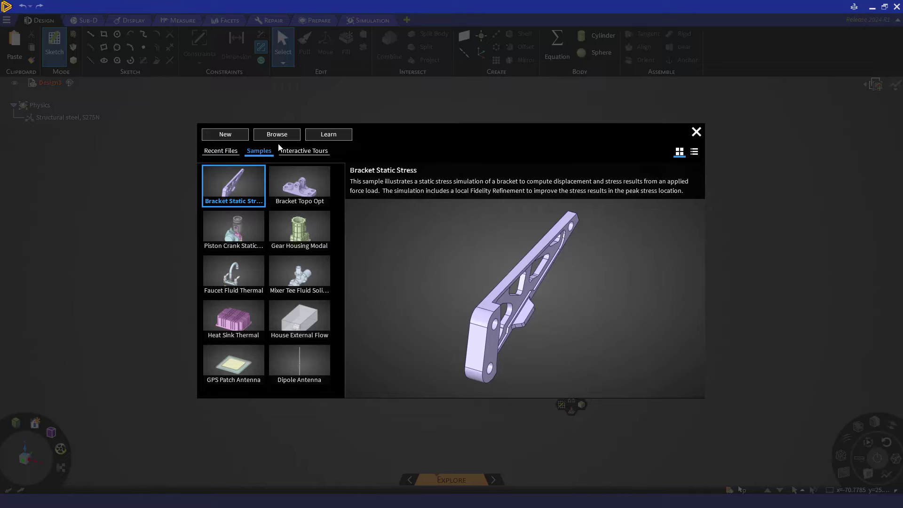
left_click(289, 151)
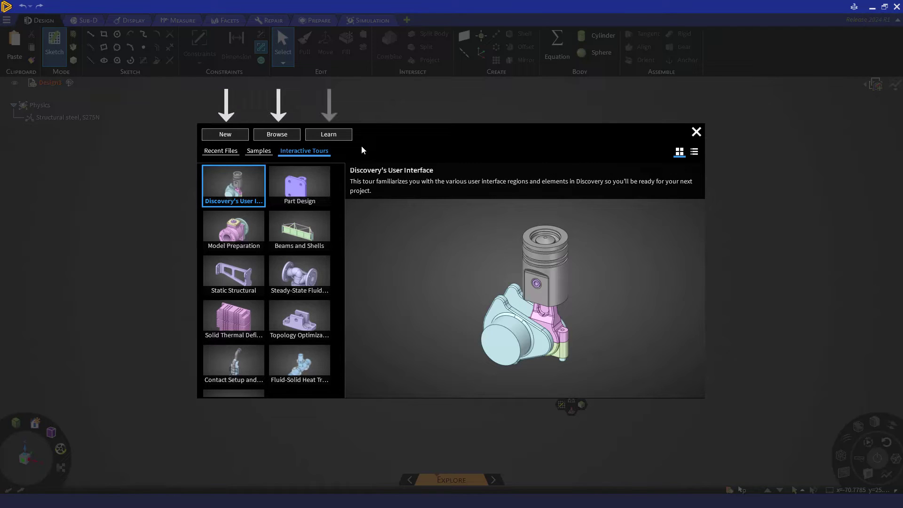
Create a new design and drag the Baffle Duct file from the Discovery Demo folder into it
left_click(237, 134)
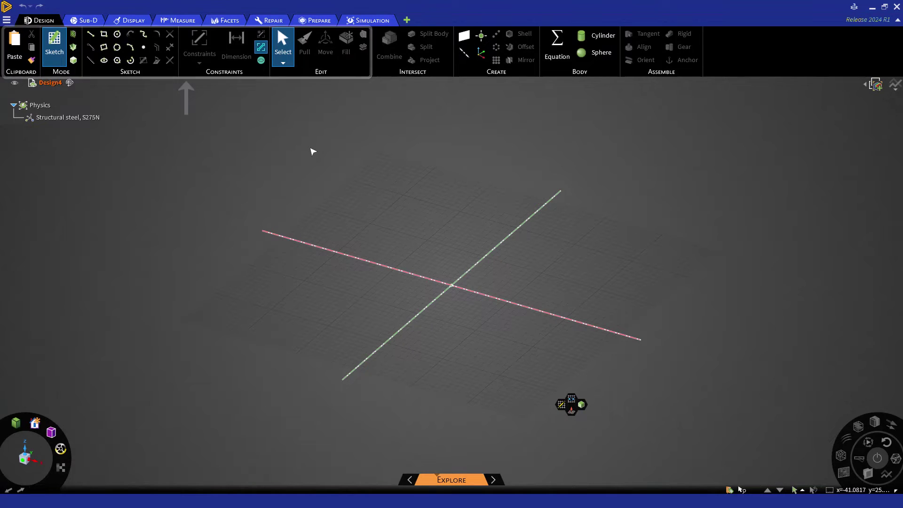
key("alt+Tab")
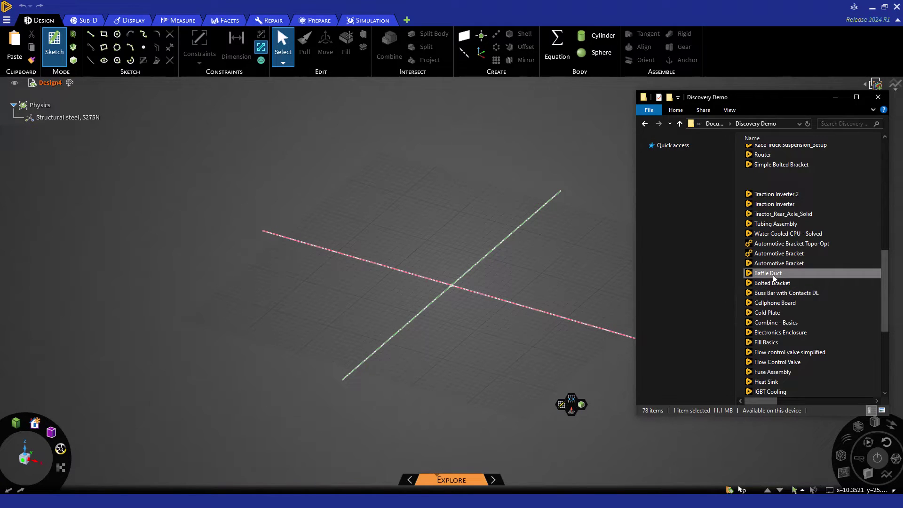
left_click_drag(774, 275, 510, 255)
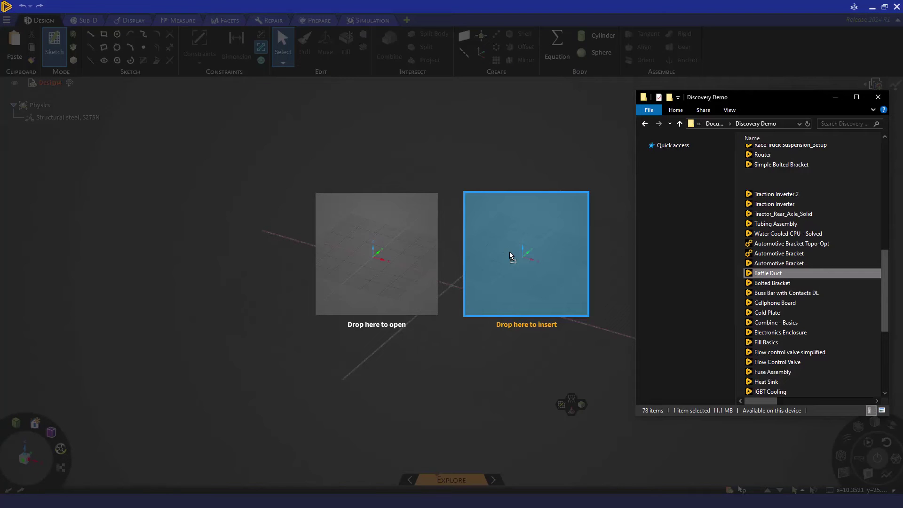
left_click_drag(510, 252, 510, 252)
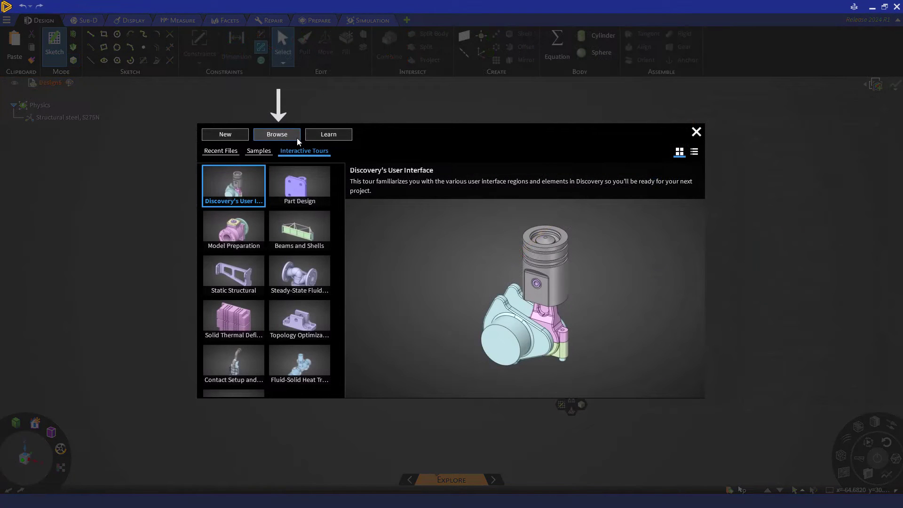
left_click(297, 137)
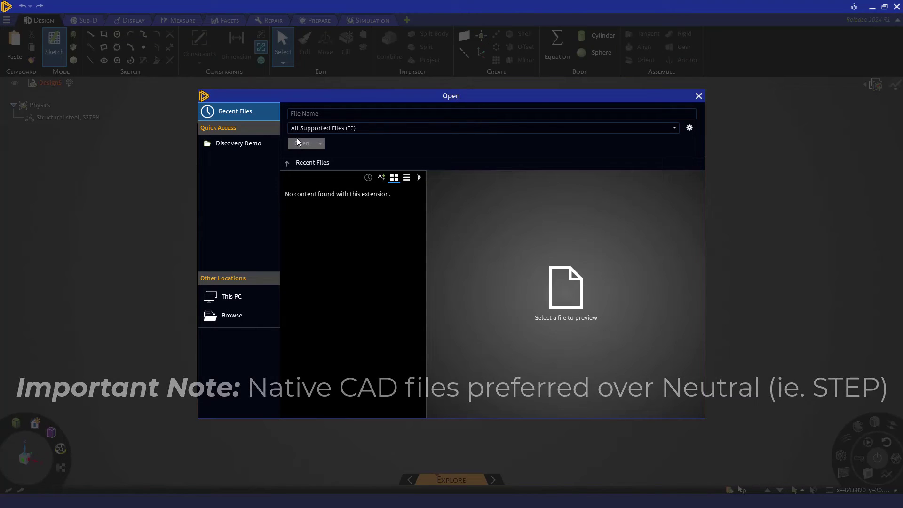
left_click(699, 97)
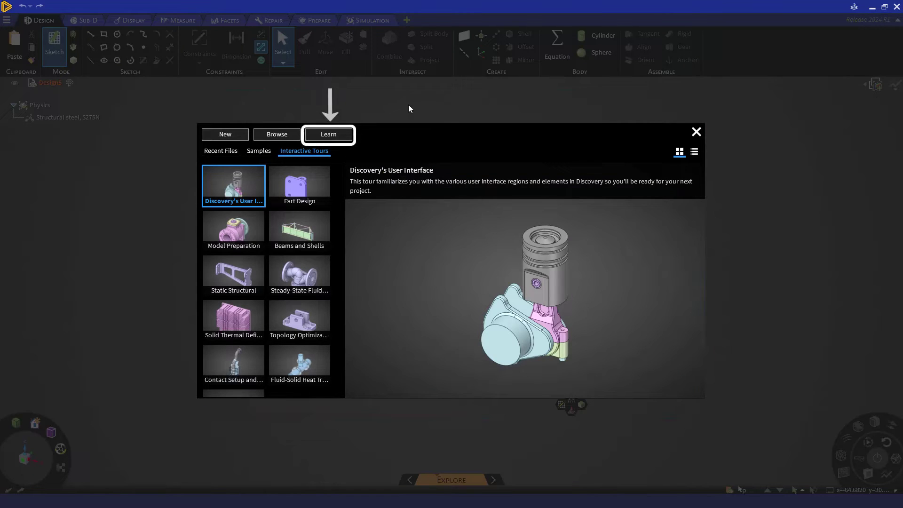
Glance at the Learn window, then open the Bracket Static Stress sample from Samples
left_click(335, 134)
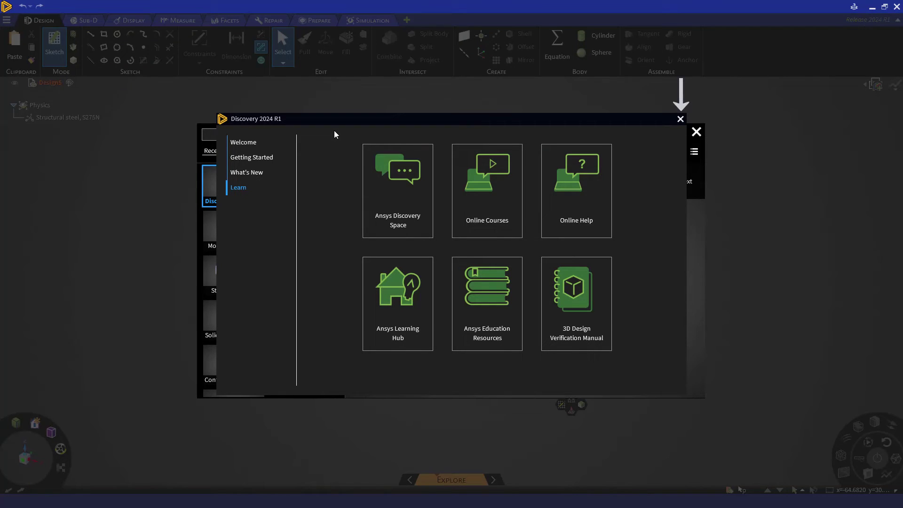
left_click(684, 121)
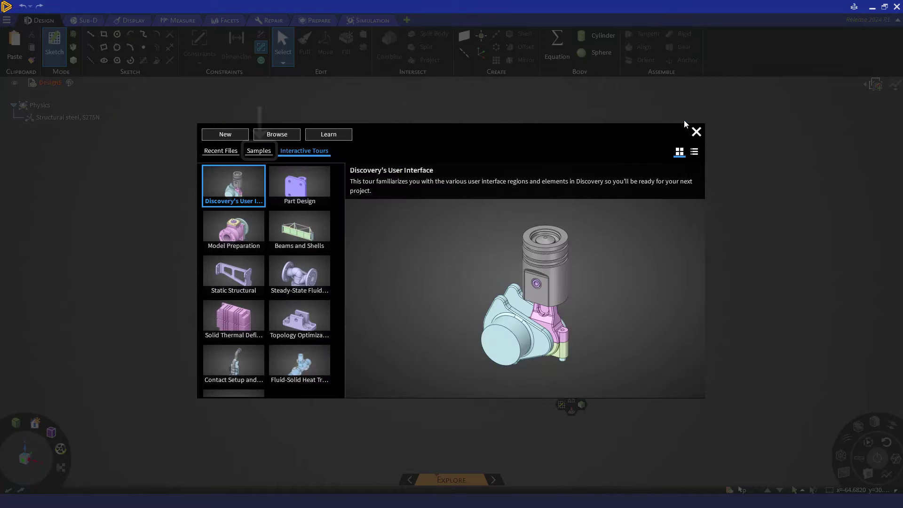
left_click(267, 154)
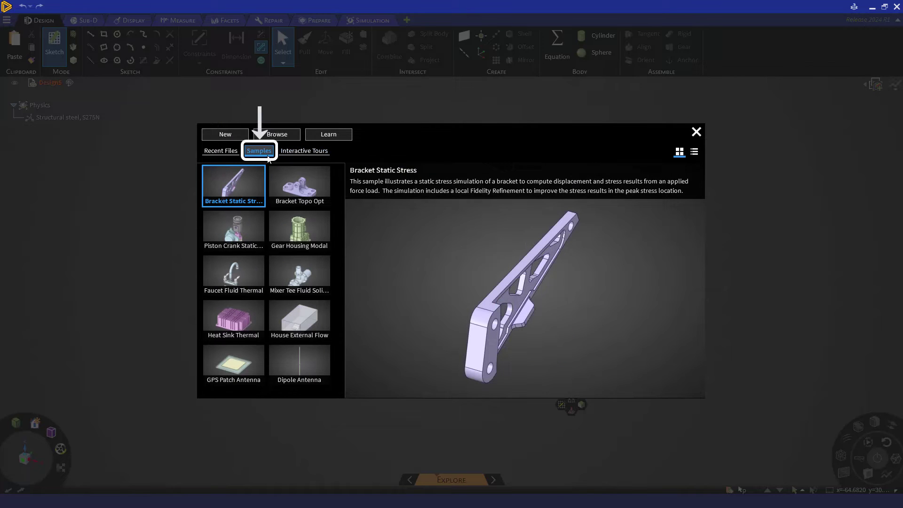
left_click(239, 180)
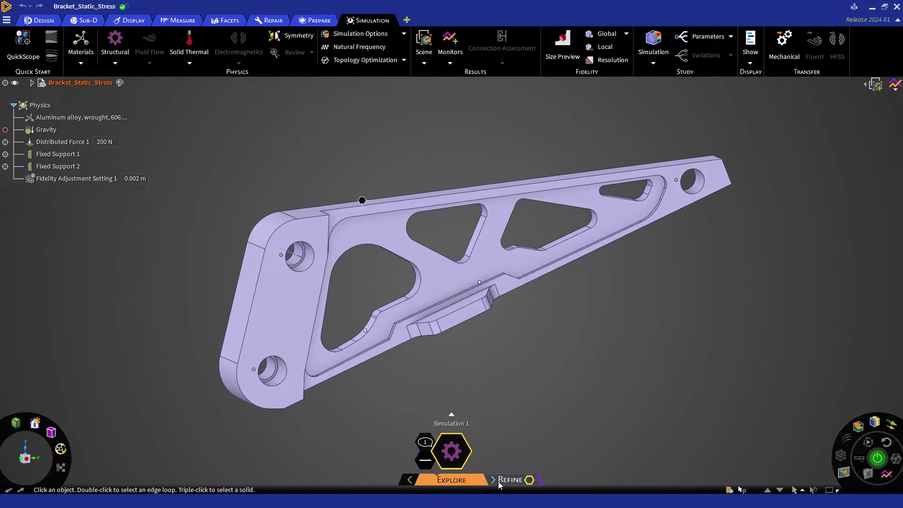
Cycle the bracket through the Refine and Explore stages, ending in the Model stage
left_click(499, 483)
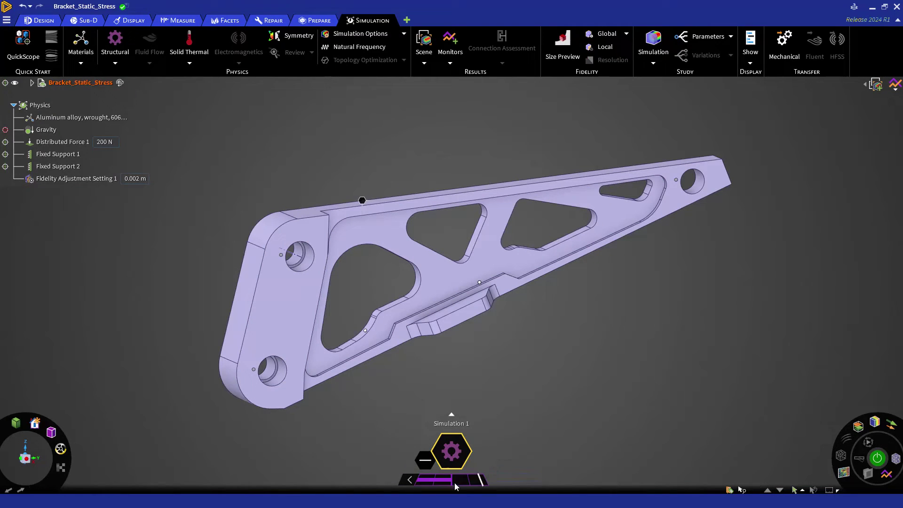
left_click(407, 480)
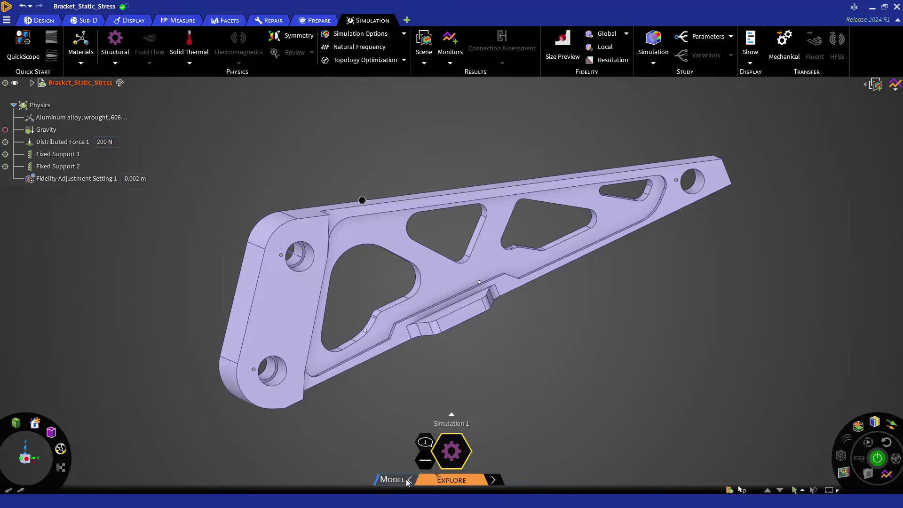
left_click(407, 481)
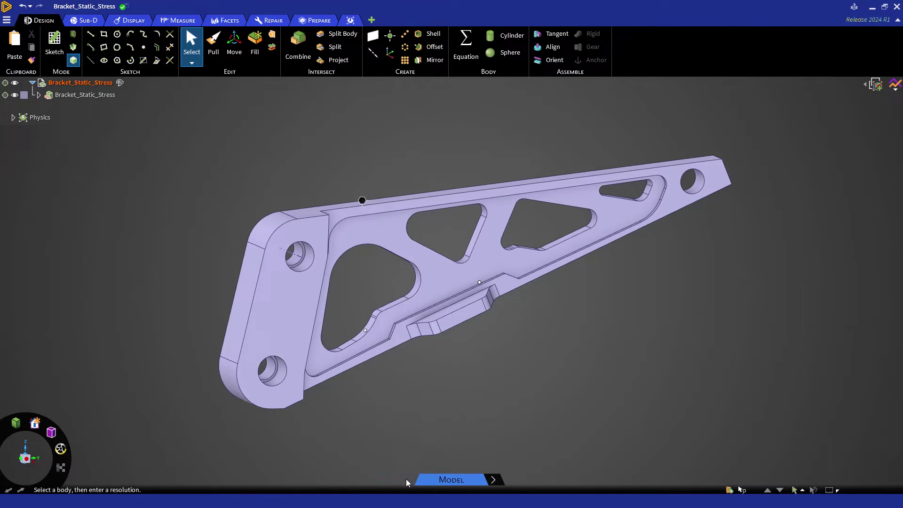
mouse_move(497, 483)
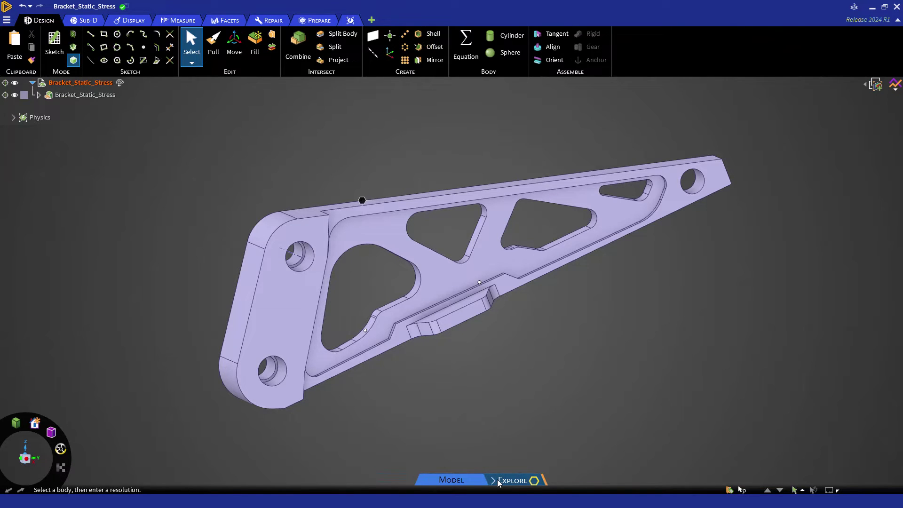
left_click(498, 482)
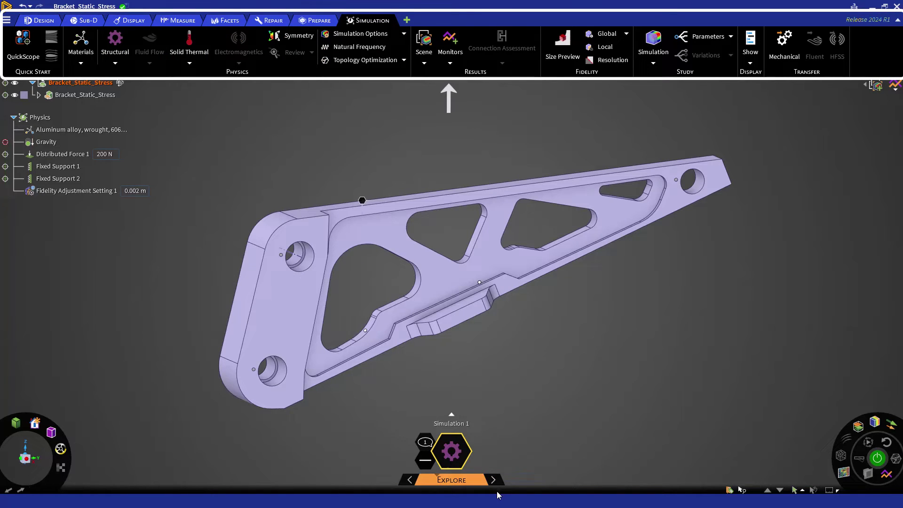
left_click(410, 481)
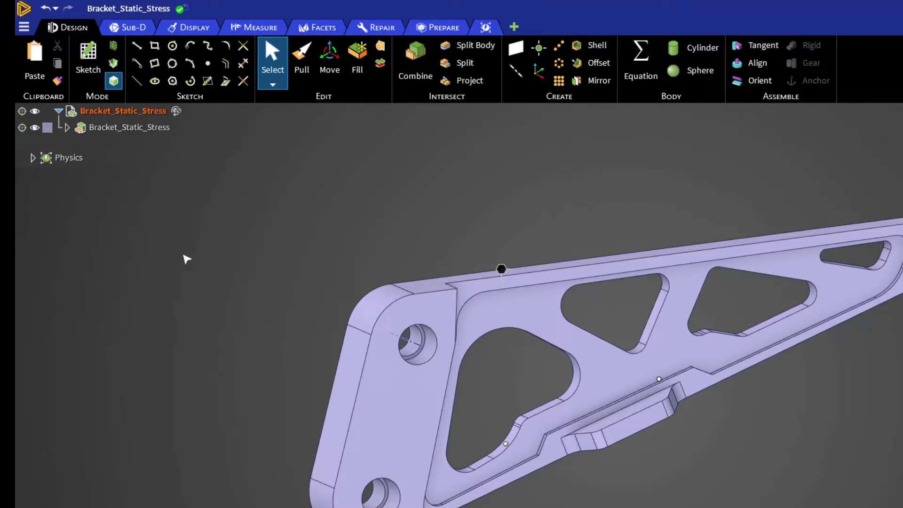
Browse the Sub-D, Display, Measure and Facets ribbon tabs, ending on Repair
left_click(132, 29)
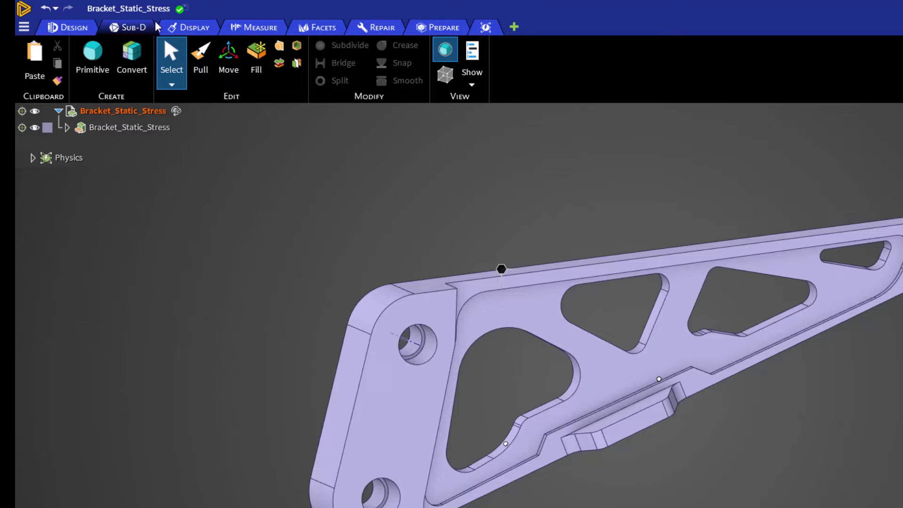
left_click(183, 29)
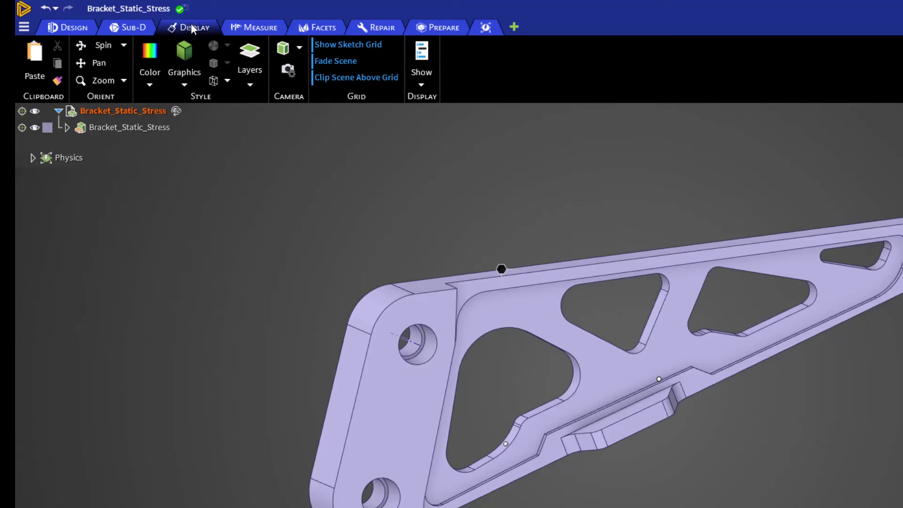
left_click(244, 24)
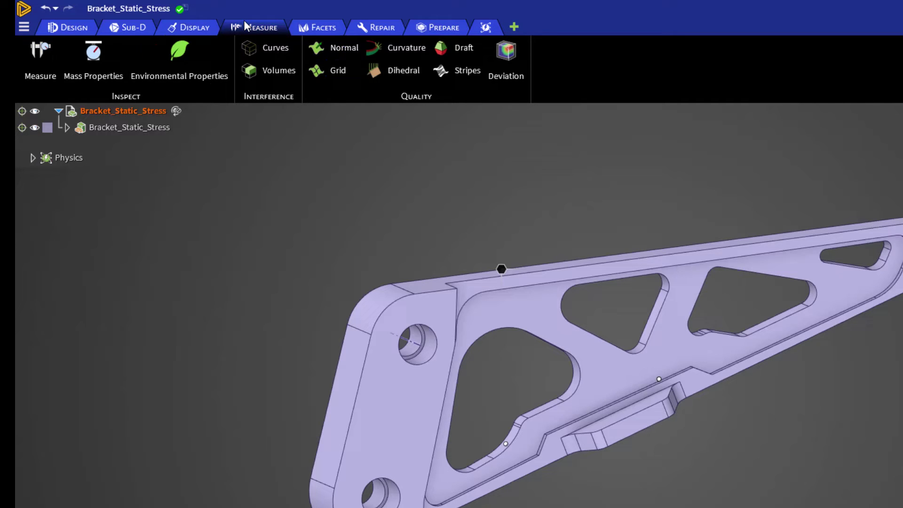
left_click(315, 29)
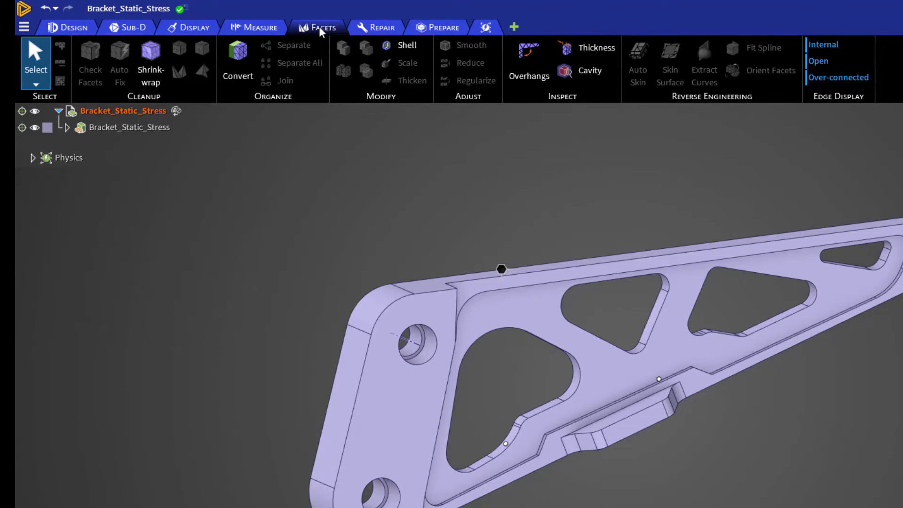
left_click(357, 29)
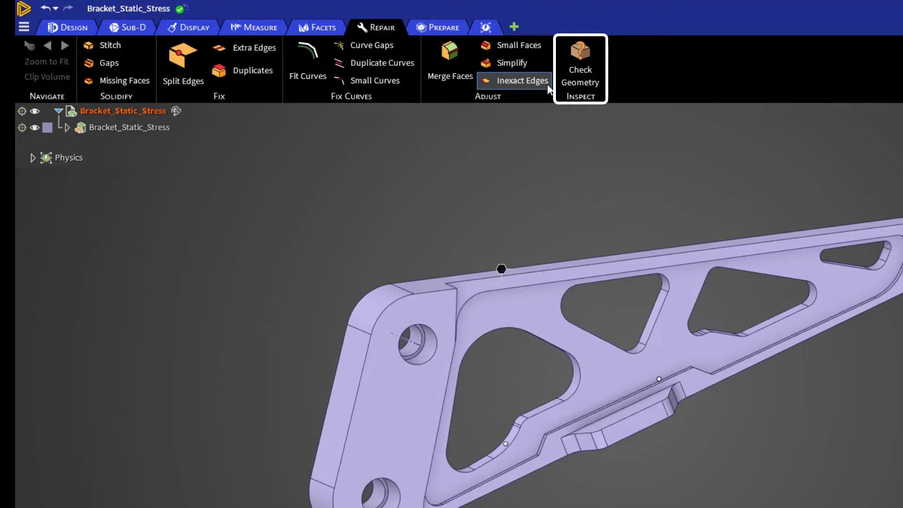
left_click(571, 76)
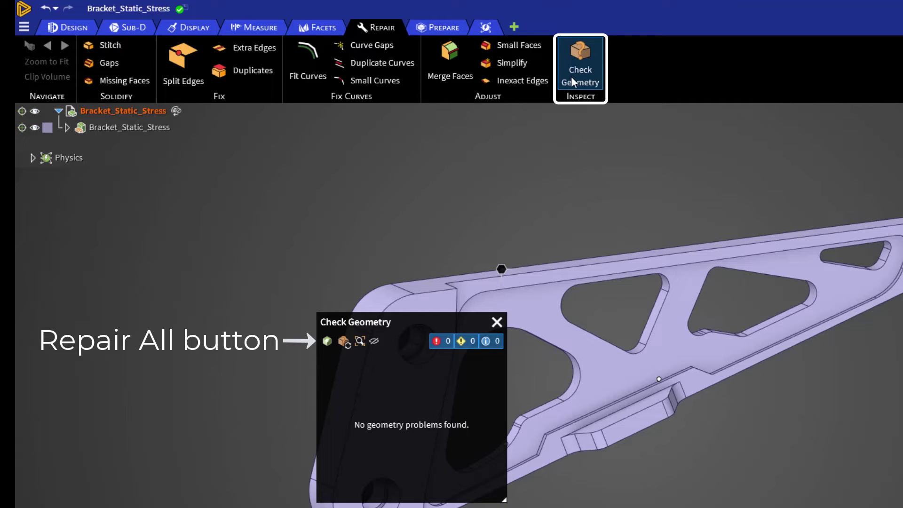
left_click(495, 324)
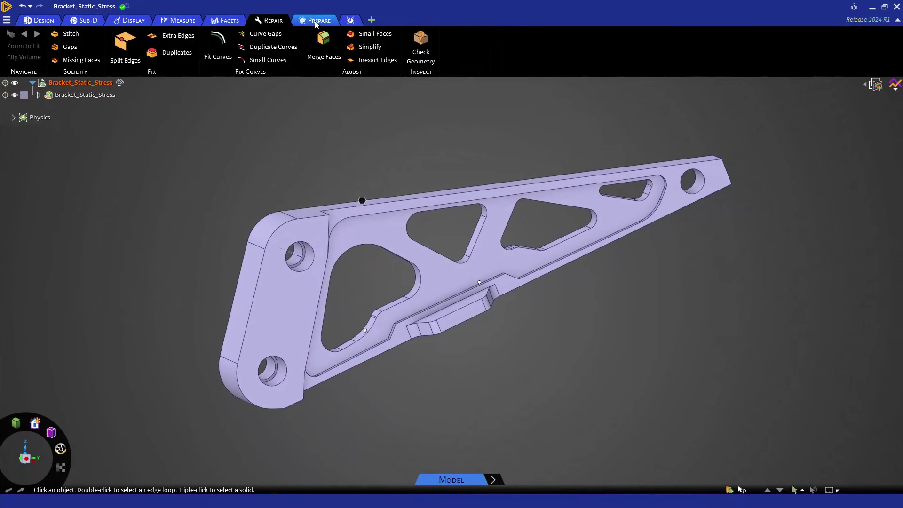
Review the Prepare tab's Detect feature list, then return to the Explore simulation stage
left_click(315, 21)
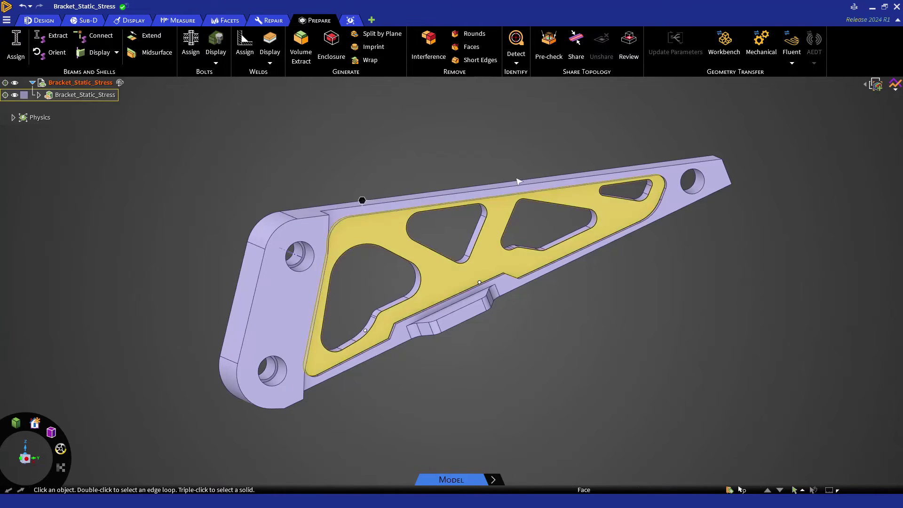
left_click(516, 64)
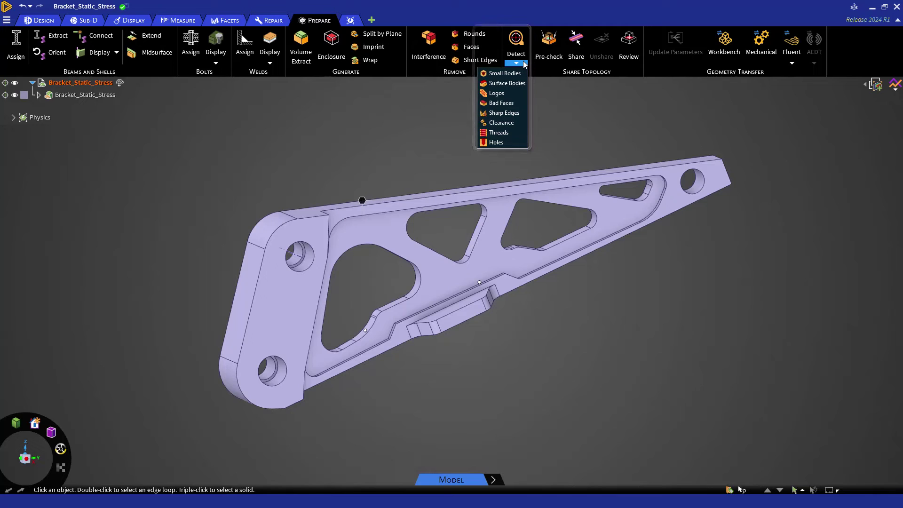
key("Escape")
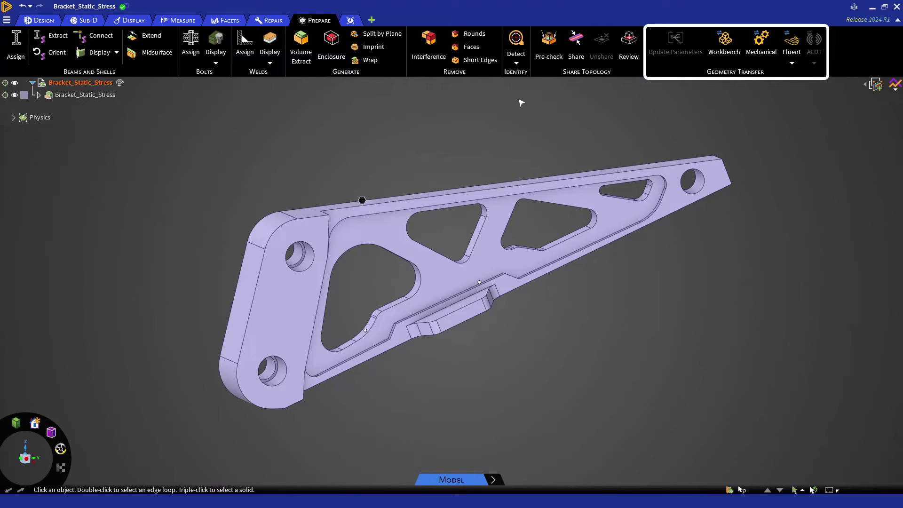
left_click(500, 480)
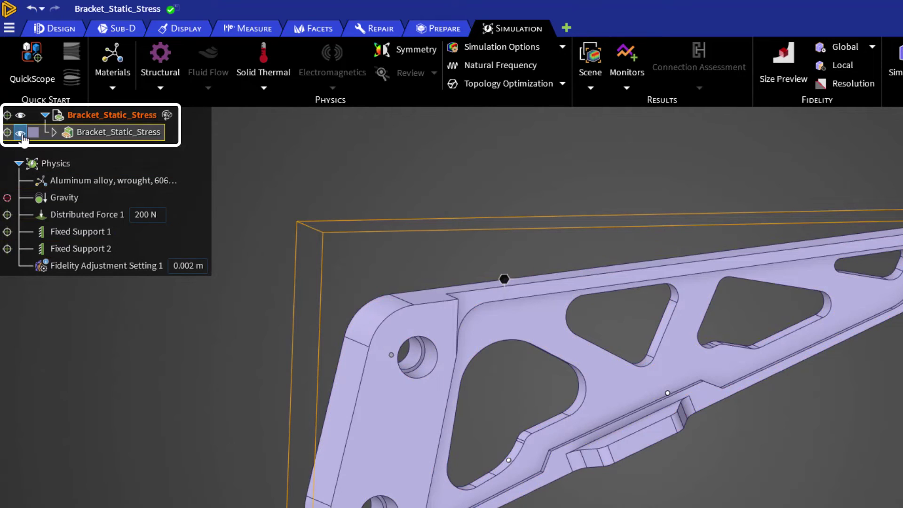
left_click(20, 132)
left_click(21, 132)
left_click(8, 133)
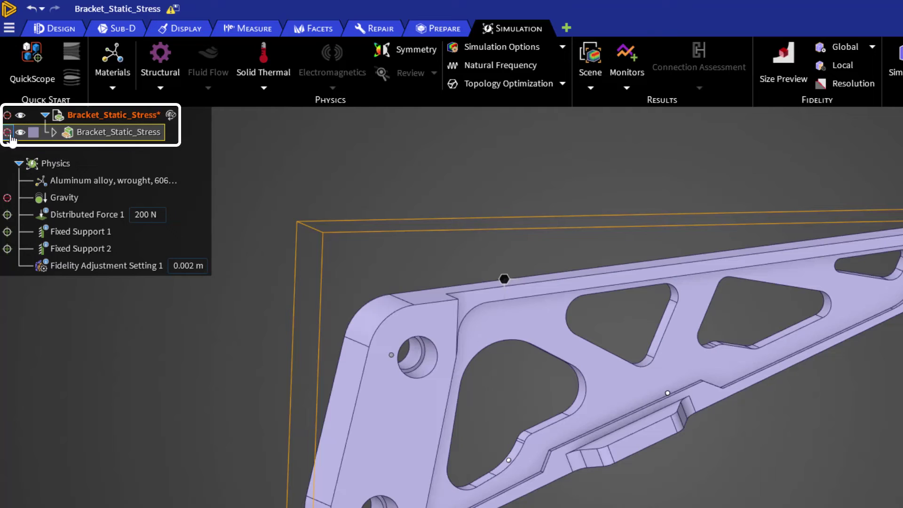
left_click(8, 132)
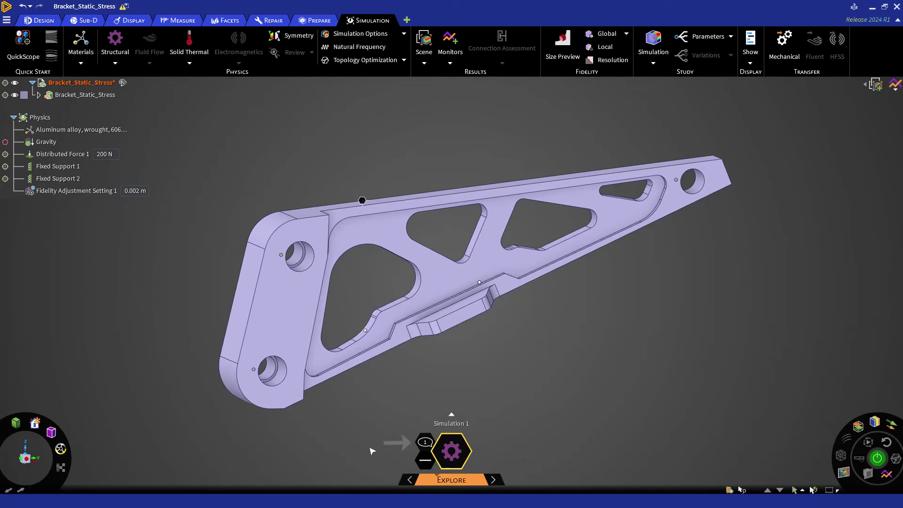
Open the notifications badge to read the Fidelity Adjustment Setting 1 notice
left_click(426, 448)
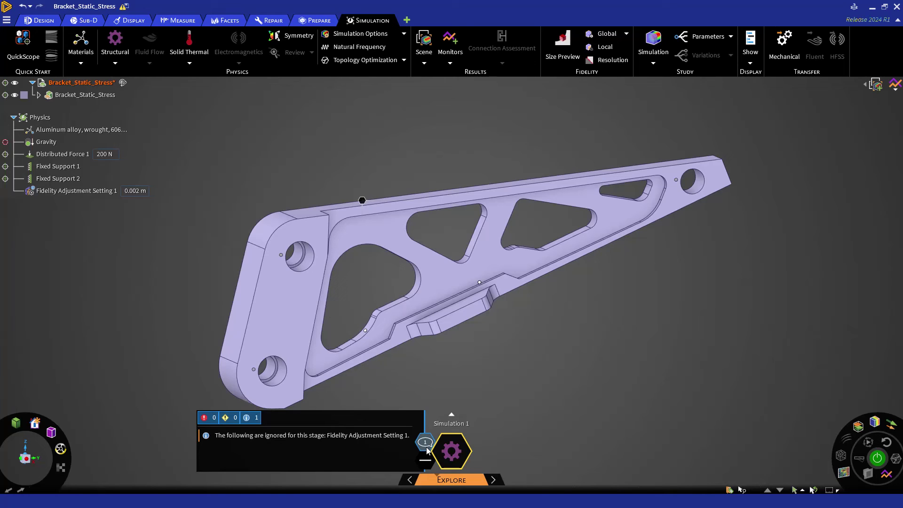
Try deleting a lower inner bracket edge, read the refusal in Messages, then deselect
left_click(360, 353)
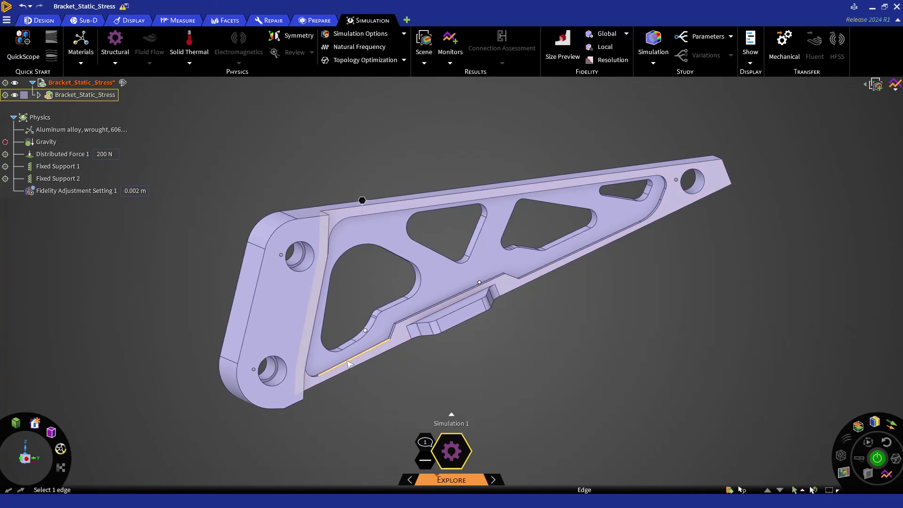
key("Delete")
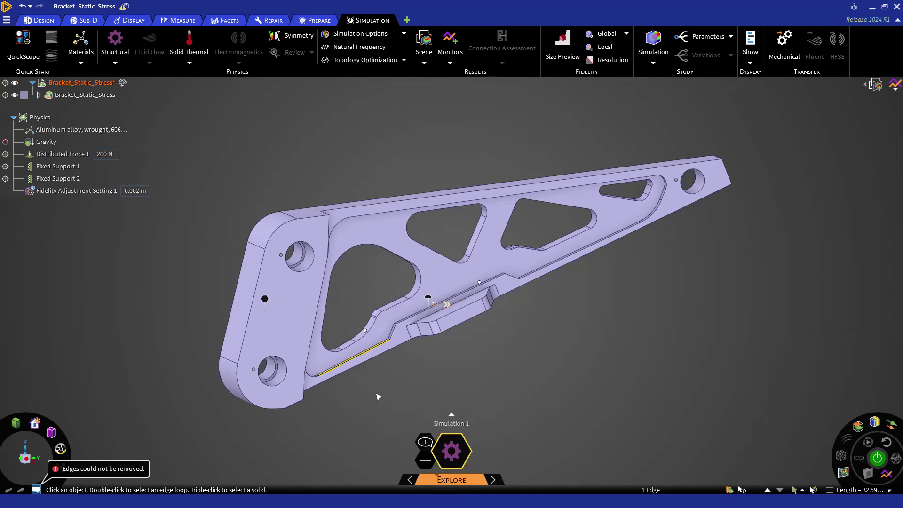
left_click(36, 490)
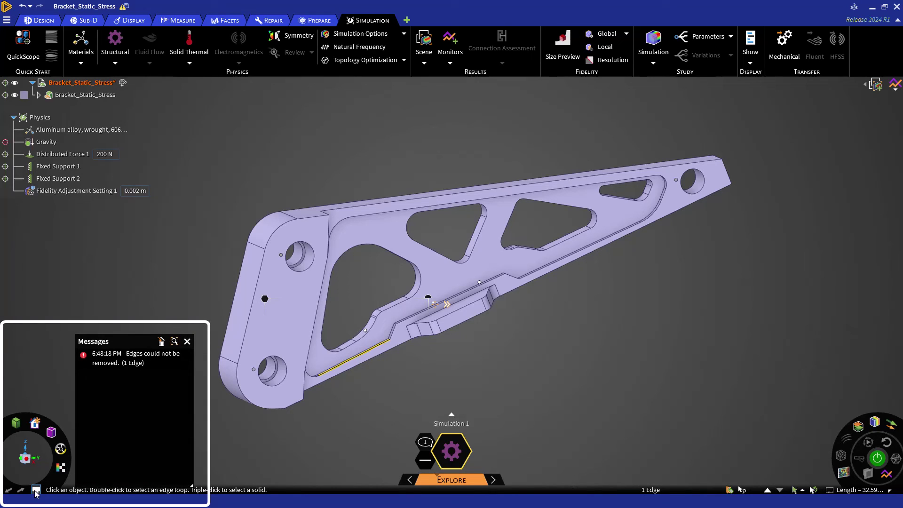
left_click(187, 342)
left_click(212, 400)
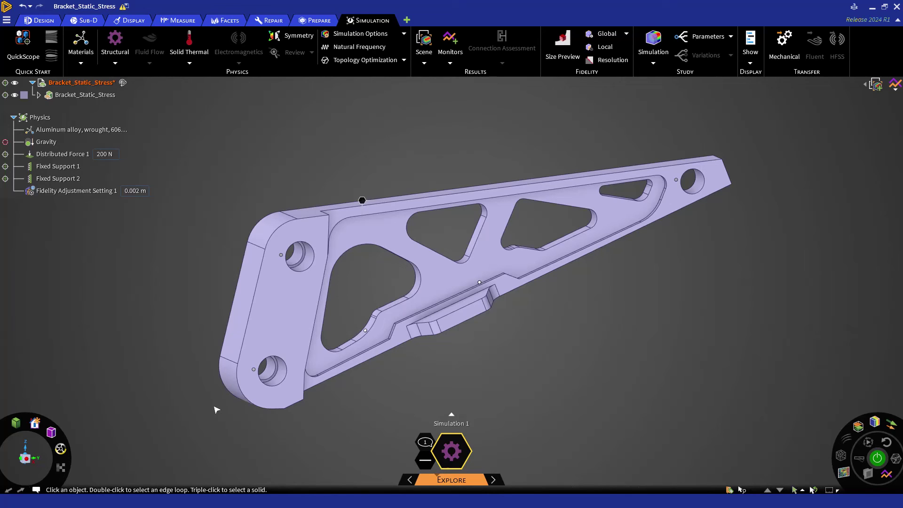
Start Pull from the Design tab and preview the raised tab, left lug end, top side face and end hole
left_click(46, 22)
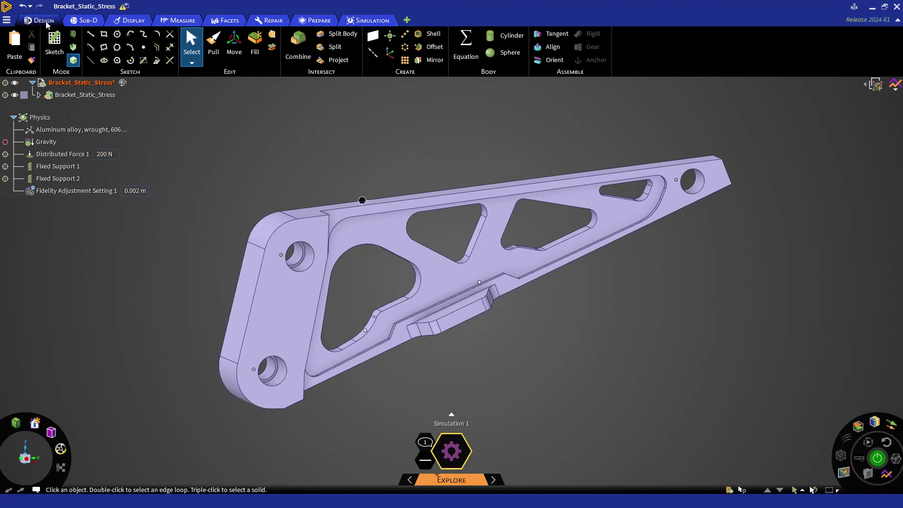
left_click(214, 45)
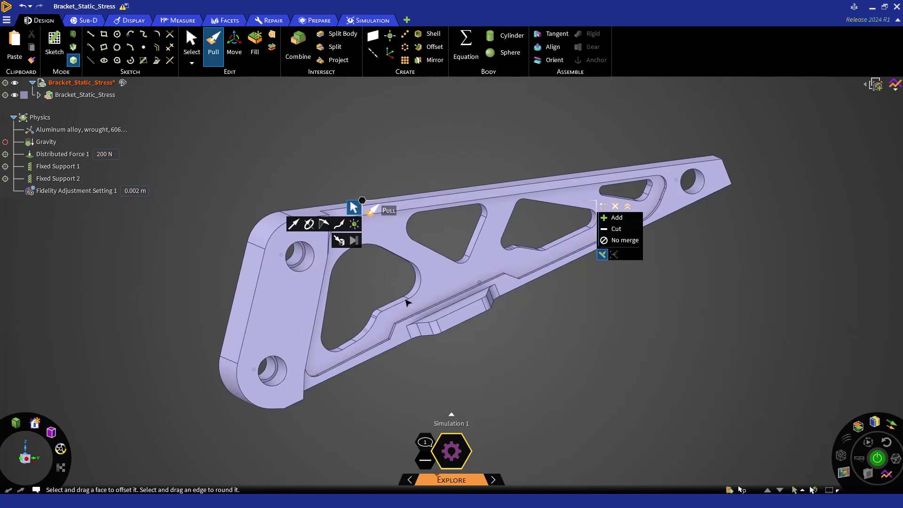
left_click(451, 322)
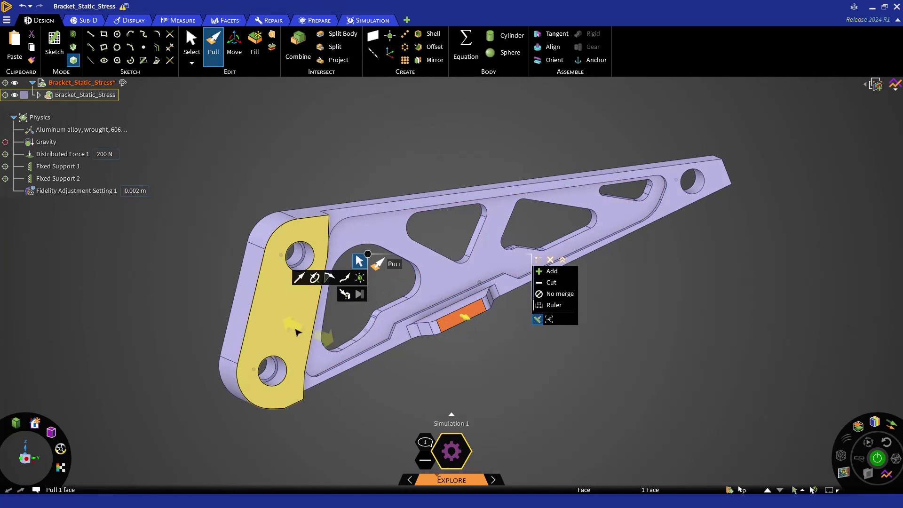
left_click(285, 332)
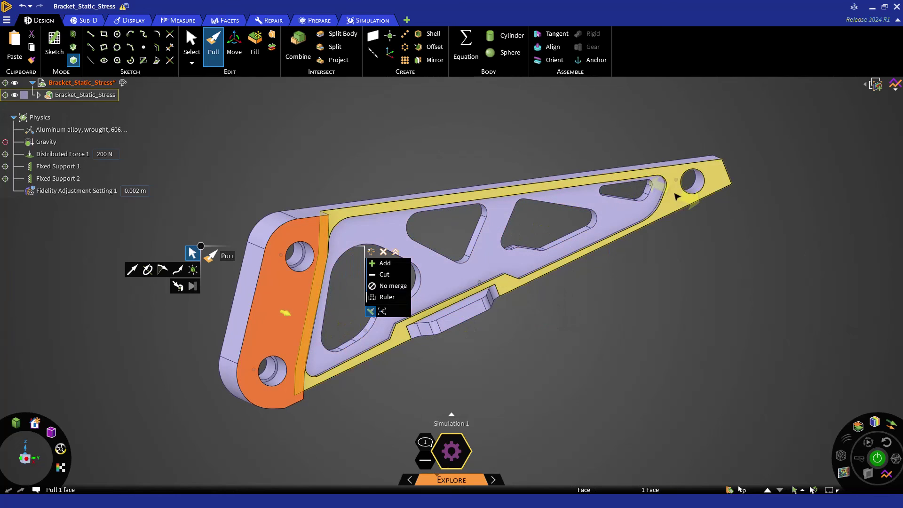
left_click(689, 192)
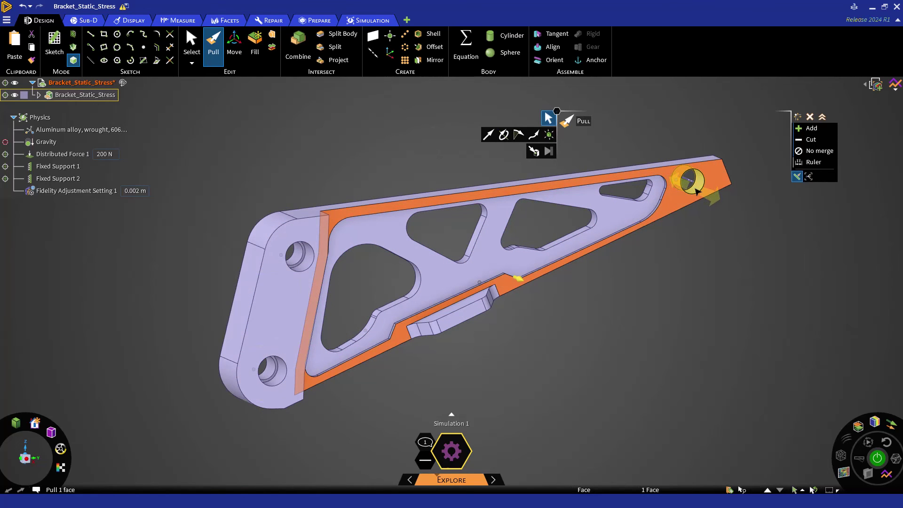
left_click(694, 188)
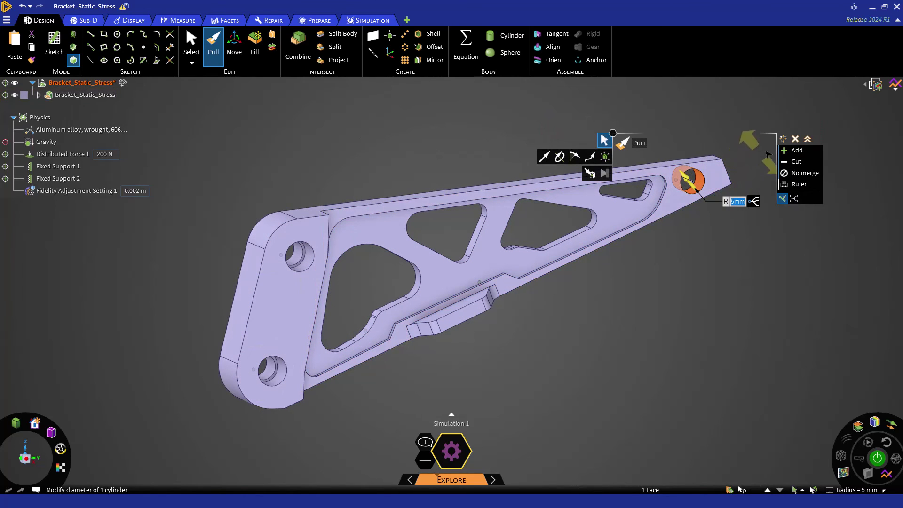
Move the Pull options HUD to the upper middle, reset it to its default spot, and exit Pull
left_click_drag(783, 143, 500, 104)
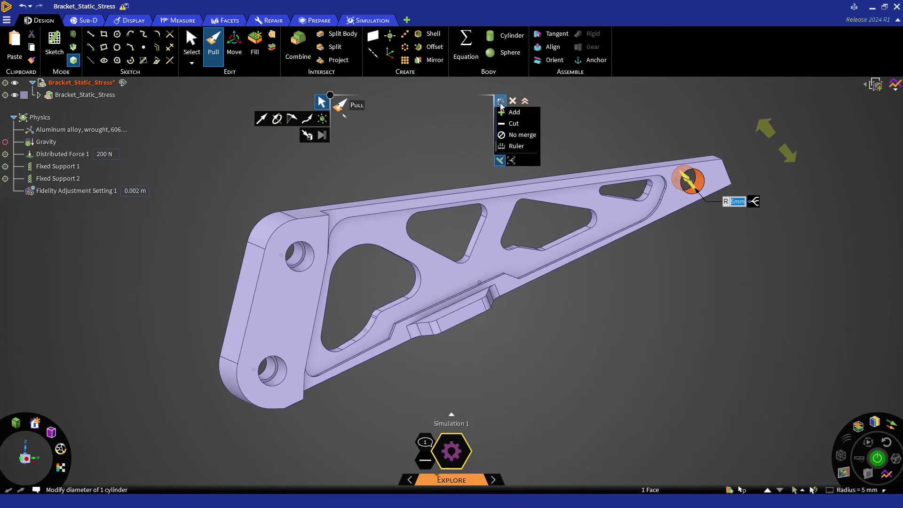
double_click(500, 105)
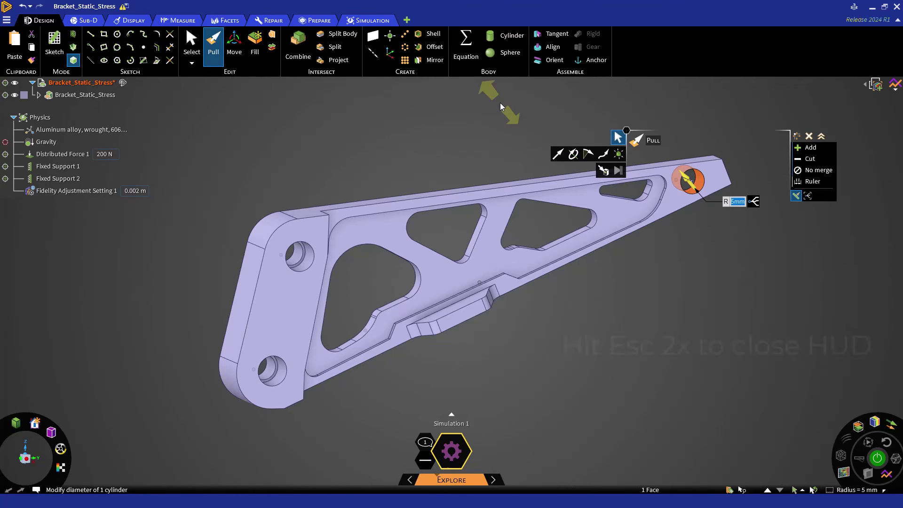
key("Escape")
key("Escape")
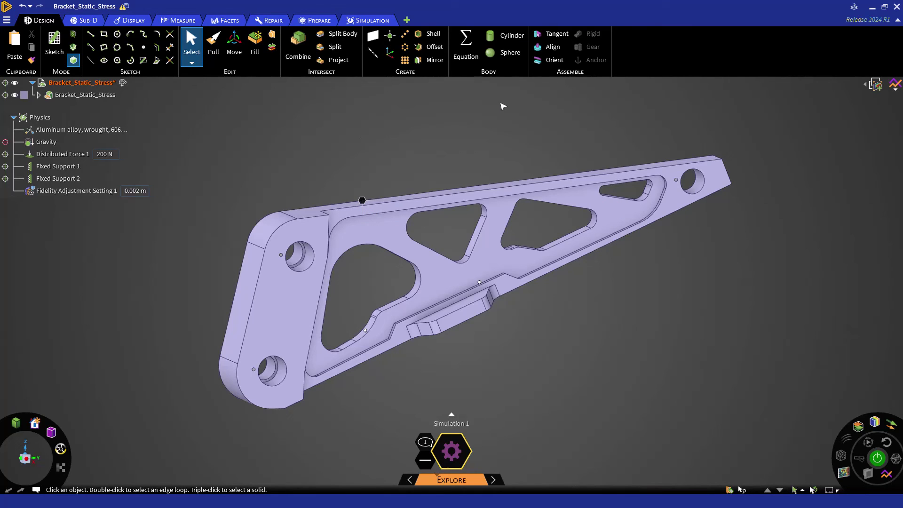
left_click(362, 201)
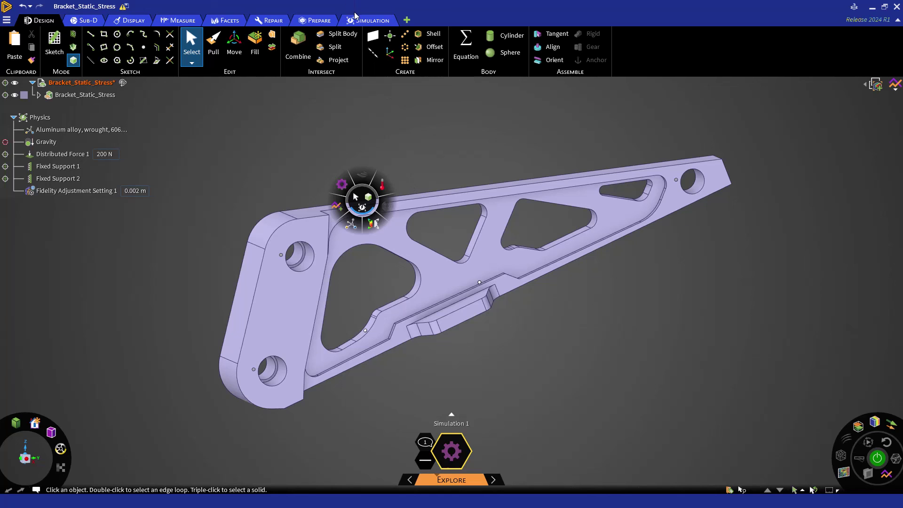
left_click(368, 197)
right_click(362, 200)
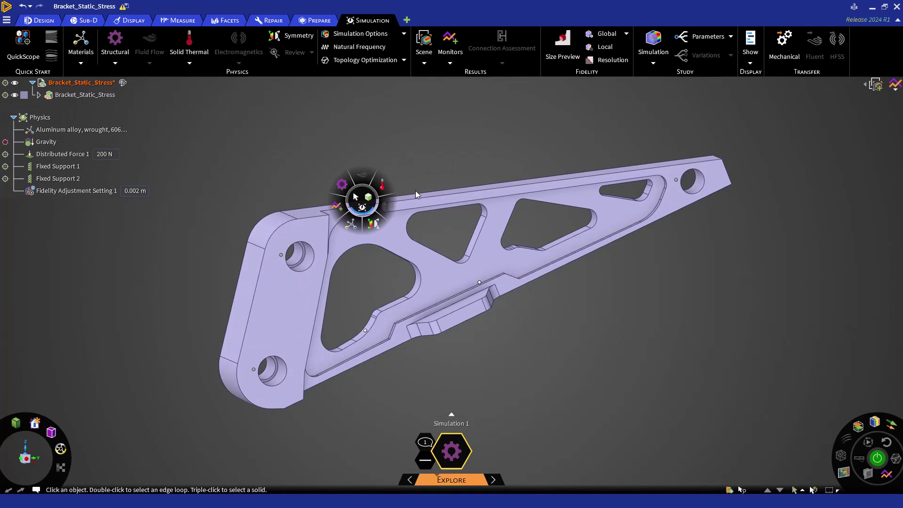
mouse_move(359, 204)
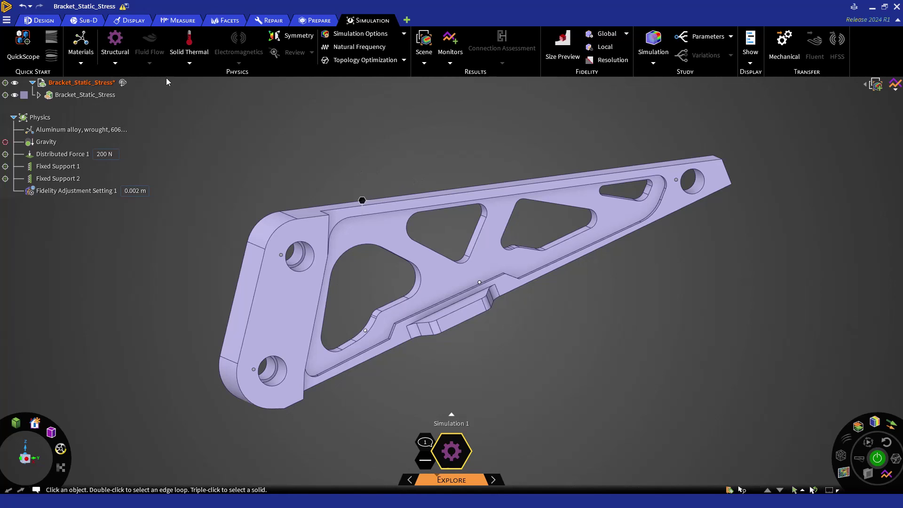
Show Pull's F1 overlay help, play its selection tutorial clip, and view the Revolve help
left_click(58, 21)
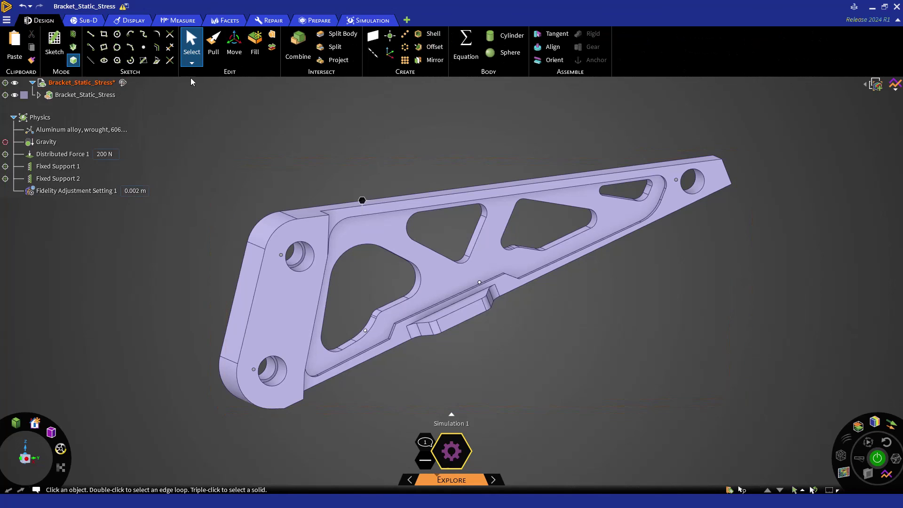
left_click(213, 44)
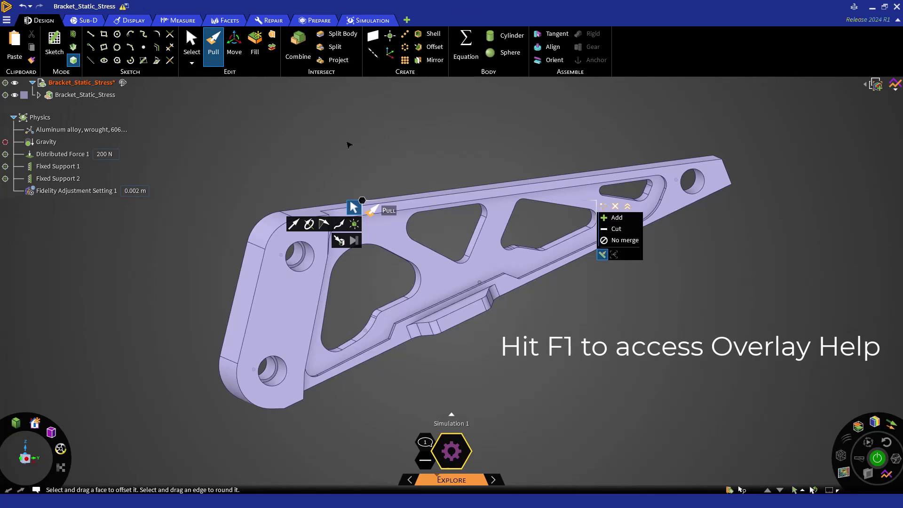
key("F1")
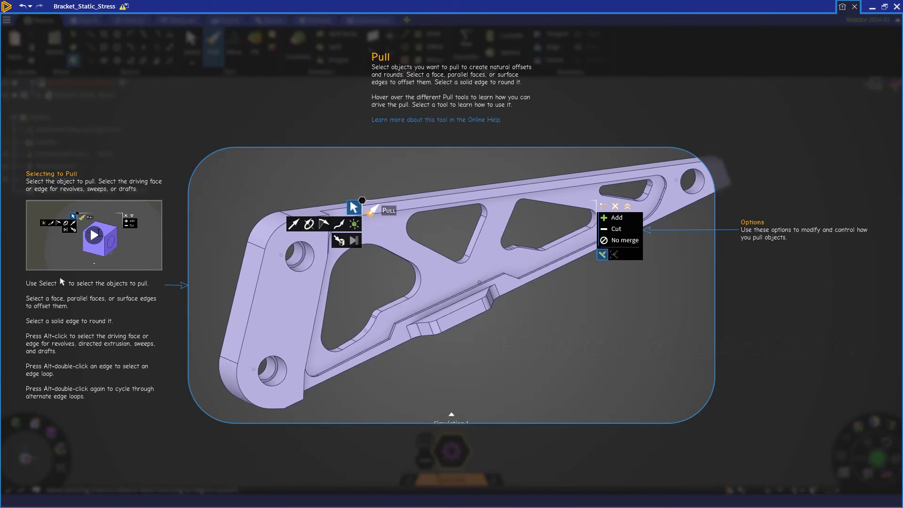
left_click(94, 235)
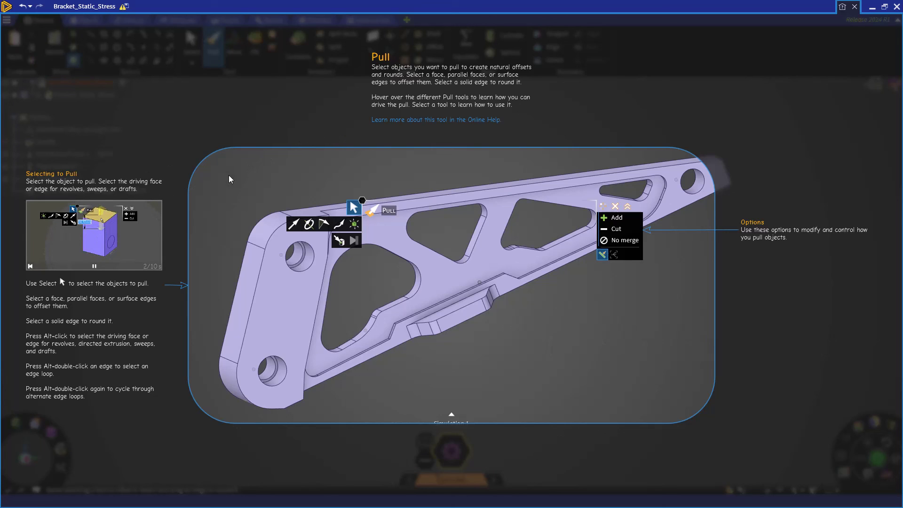
left_click(310, 225)
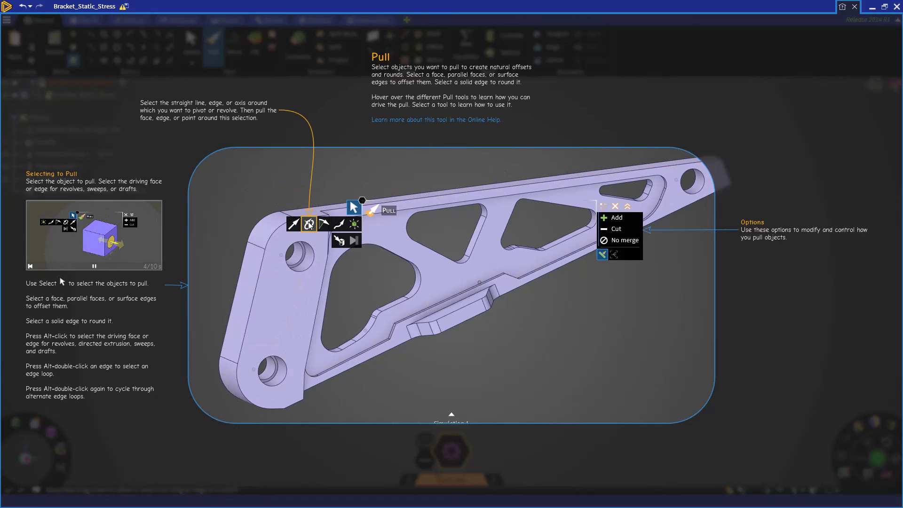